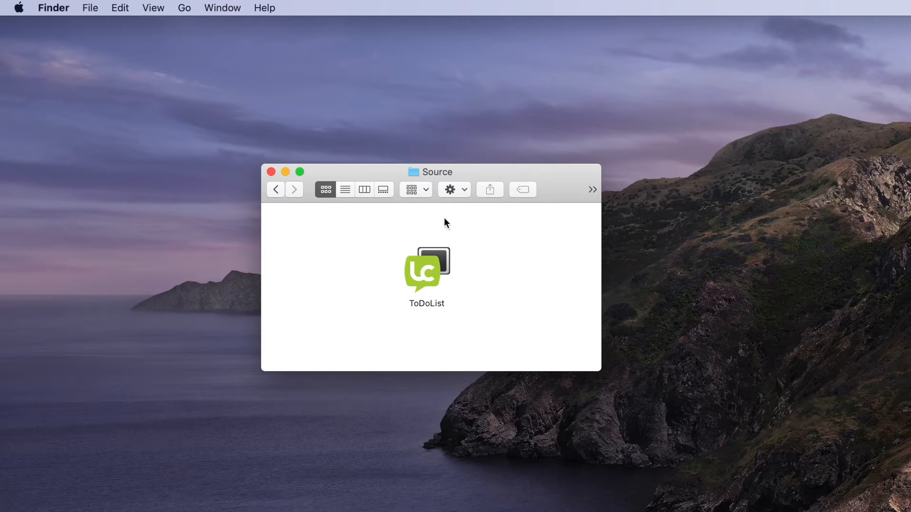
Test-run the ToDoList app from the Source folder, closing its window again, and go back to the LiveCode folder.
double_click(426, 279)
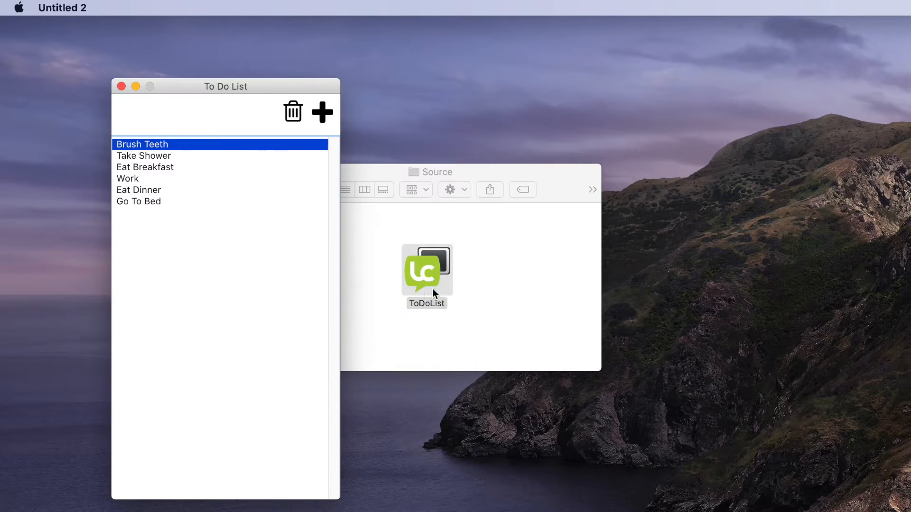
left_click(122, 86)
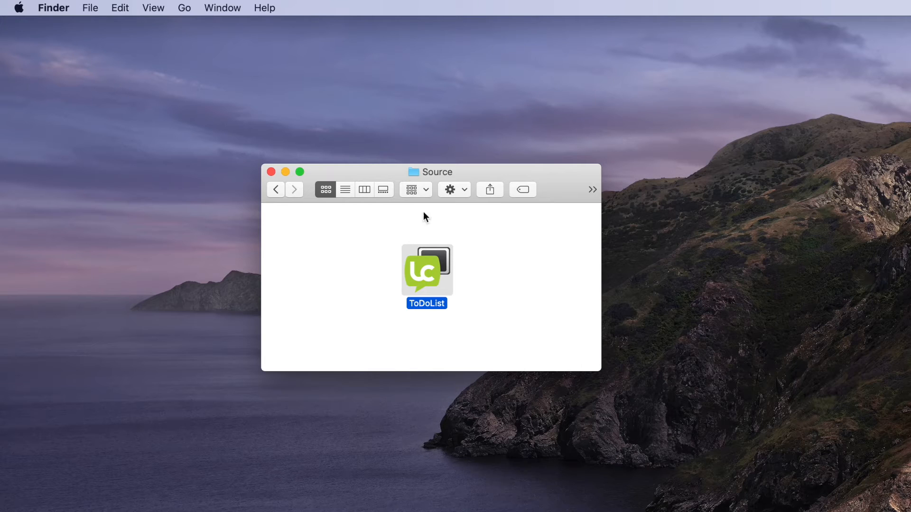
left_click(275, 190)
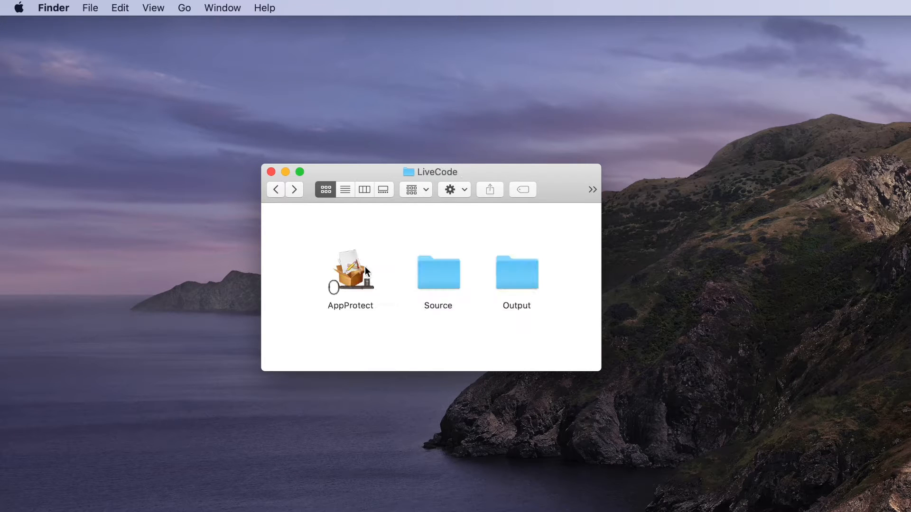
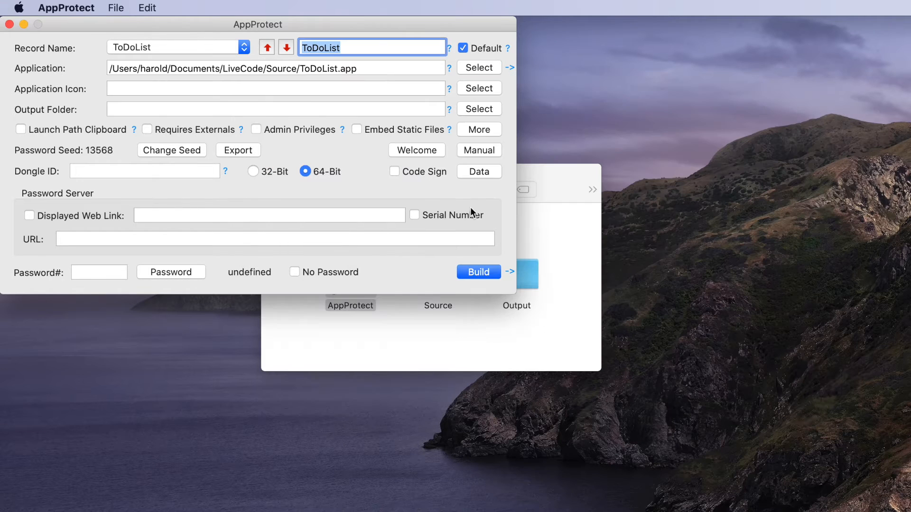
Set the output folder to the Output folder inside LiveCode and build the protected ToDoList app.
left_click(496, 110)
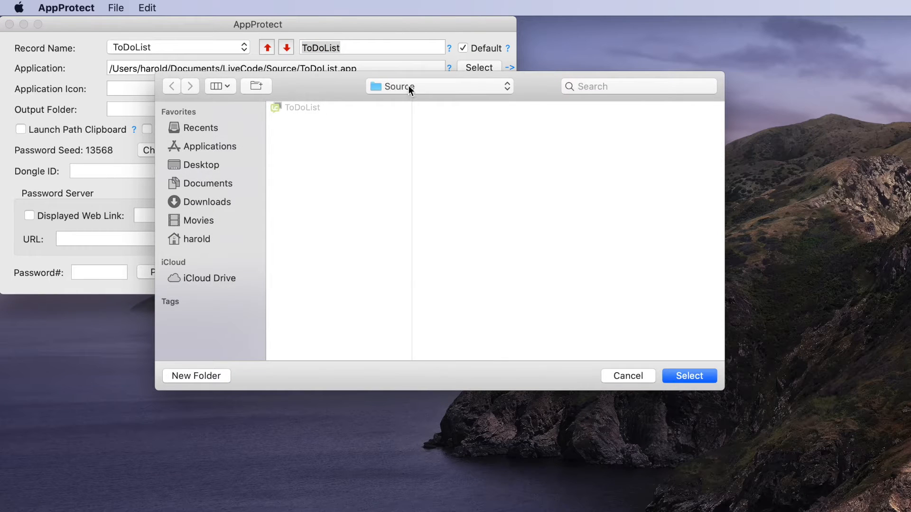
left_click(409, 90)
left_click(408, 102)
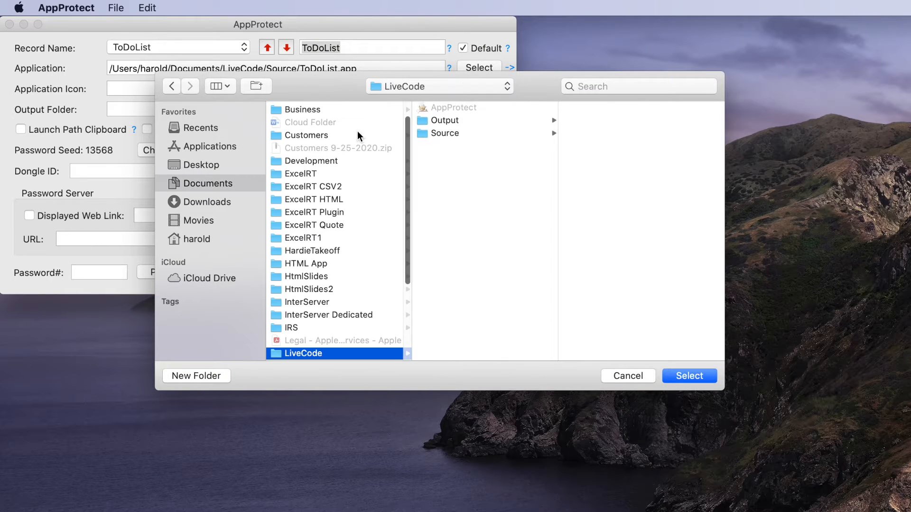
left_click(448, 119)
left_click(707, 375)
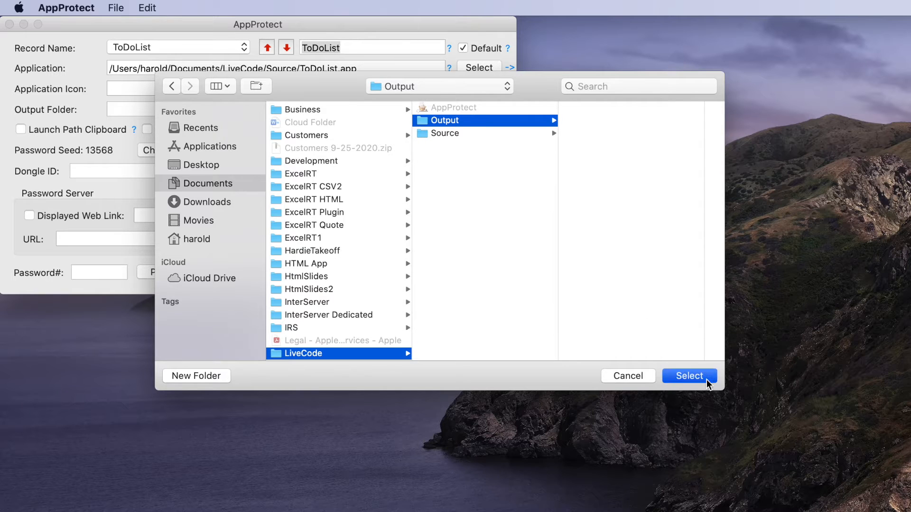
left_click(489, 272)
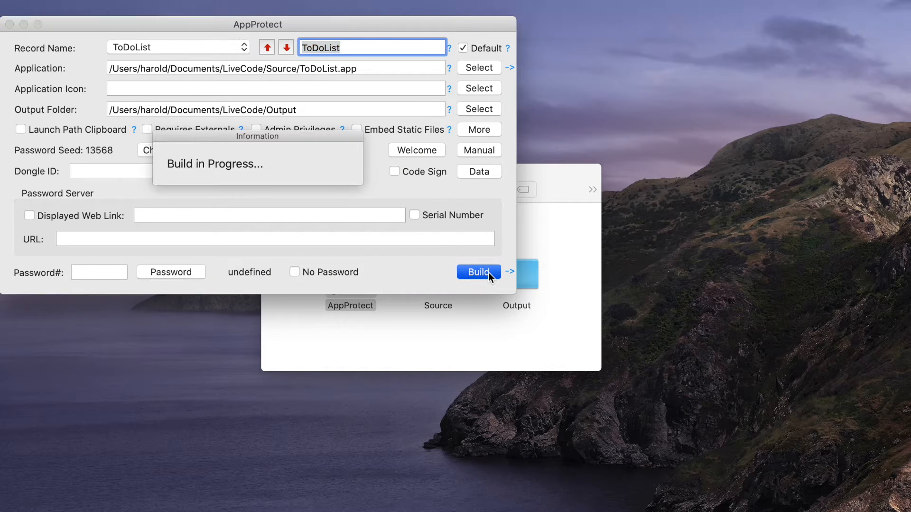
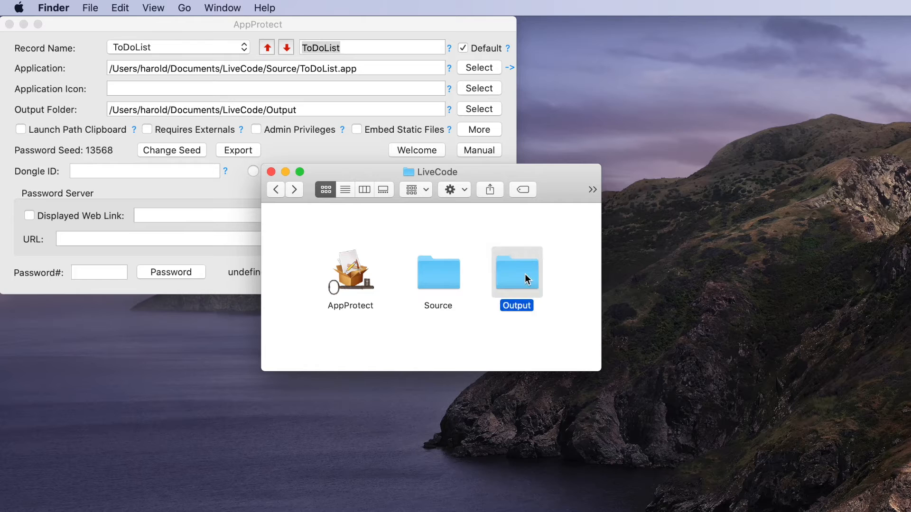
Open the Output folder and rename the built app from My64bit ToDoList to ToDoList.
left_click_drag(302, 232, 406, 252)
left_click(411, 288)
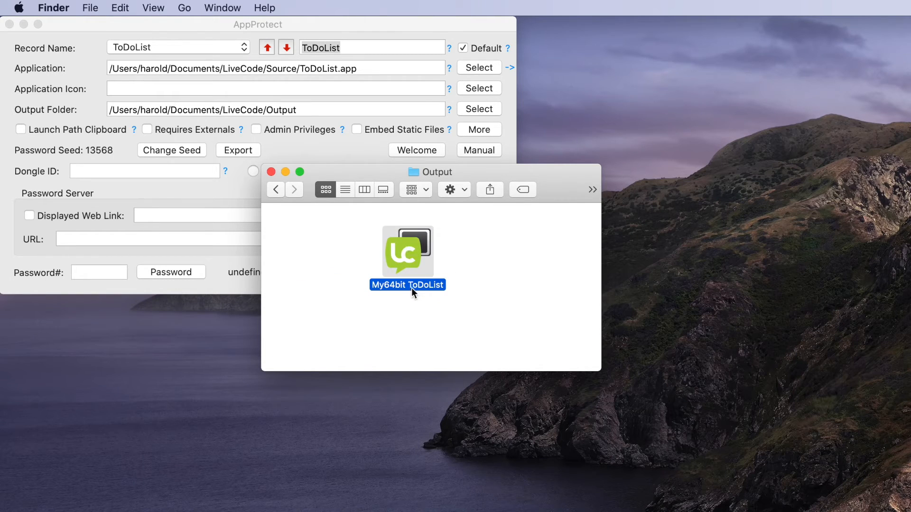
left_click(409, 286)
left_click_drag(407, 286, 346, 284)
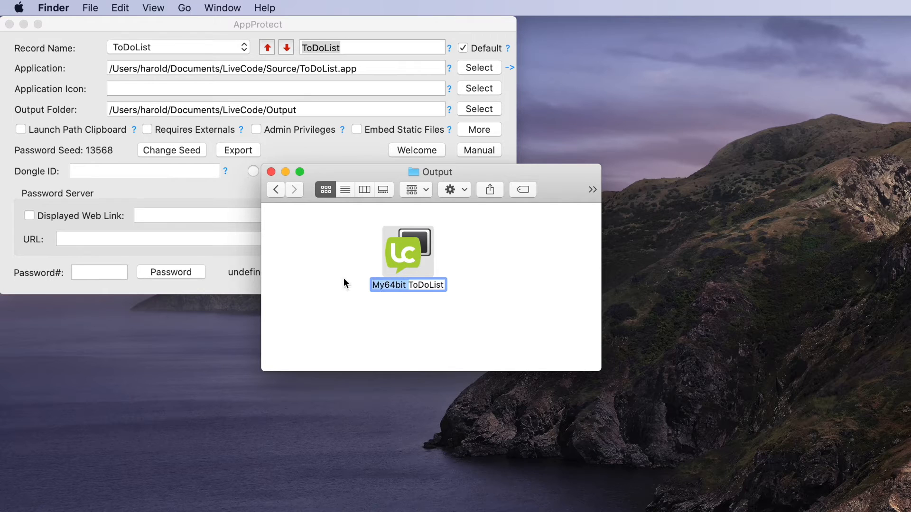
key("BackSpace")
left_click(458, 315)
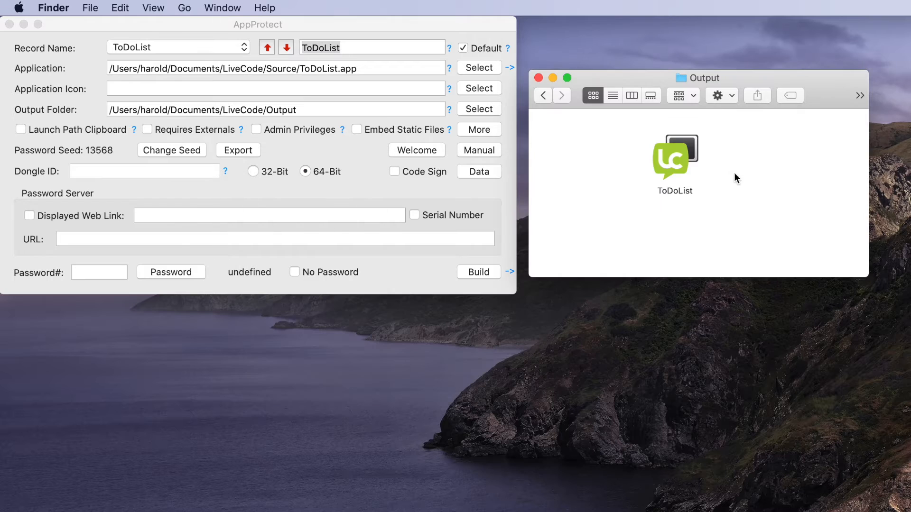
Launch ToDoList from the Output folder and generate a matching password in AppProtect for the password number the app requests.
double_click(674, 159)
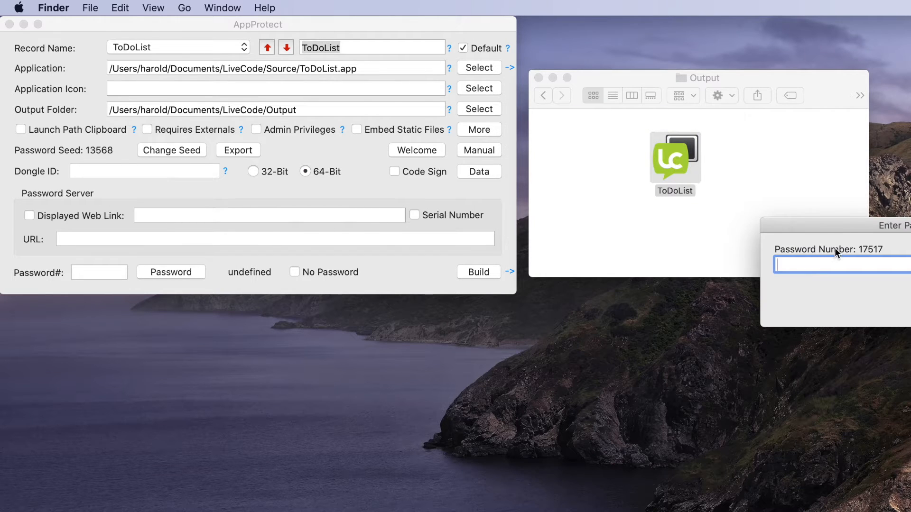
left_click_drag(839, 227, 637, 233)
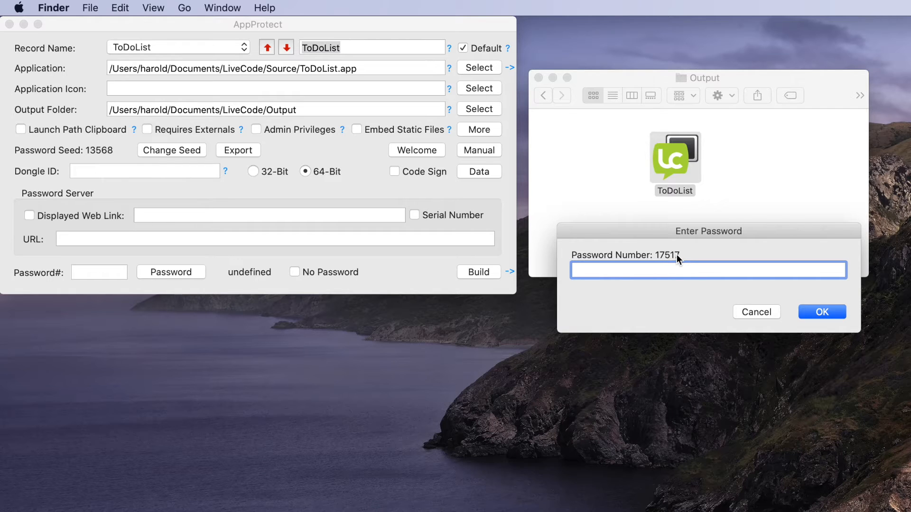
left_click(99, 273)
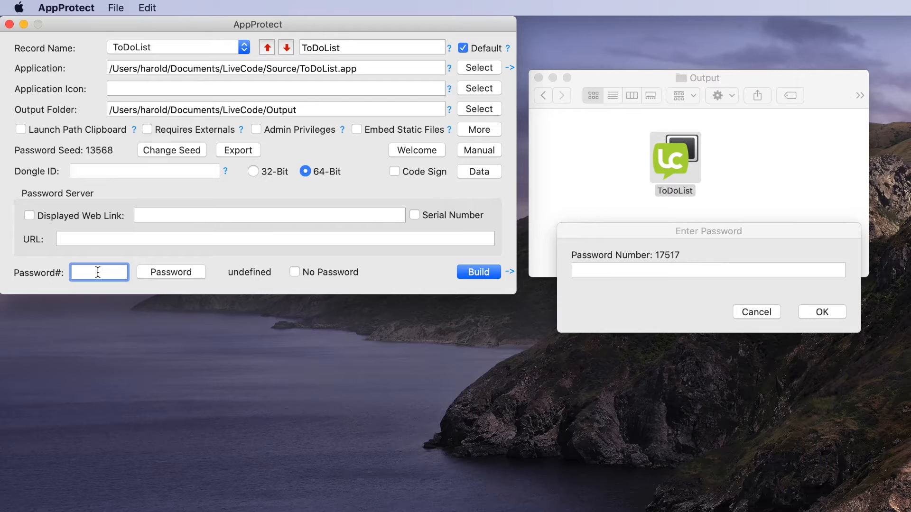
type("17517")
left_click(170, 275)
Paste the generated password into ToDoList's Enter Password dialog and confirm it to unlock the app.
left_click(636, 270)
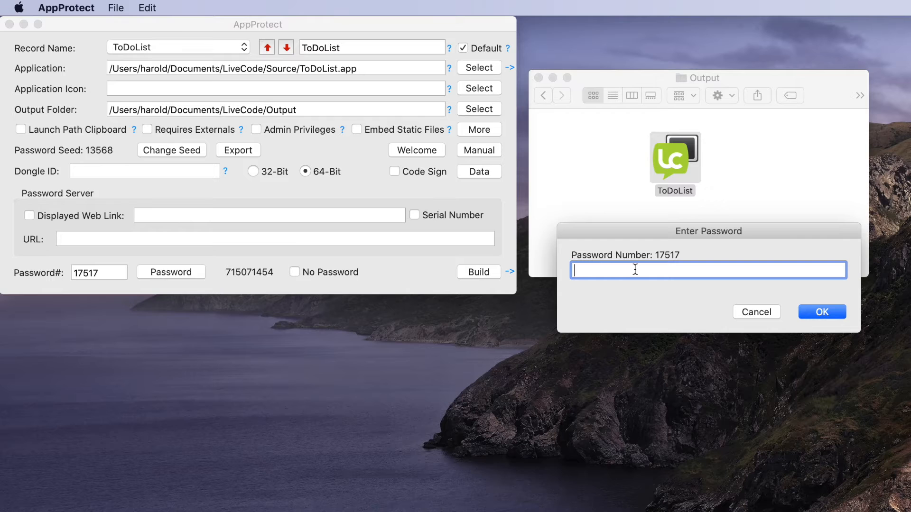
key("super+v")
left_click(834, 314)
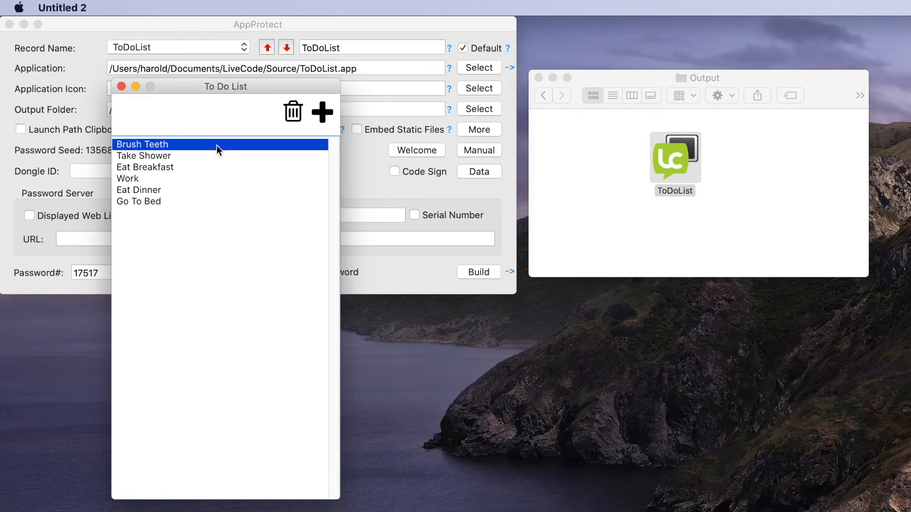
Quit the unlocked ToDoList app, relaunch it from the Output folder to check its startup, and close it again.
left_click(122, 86)
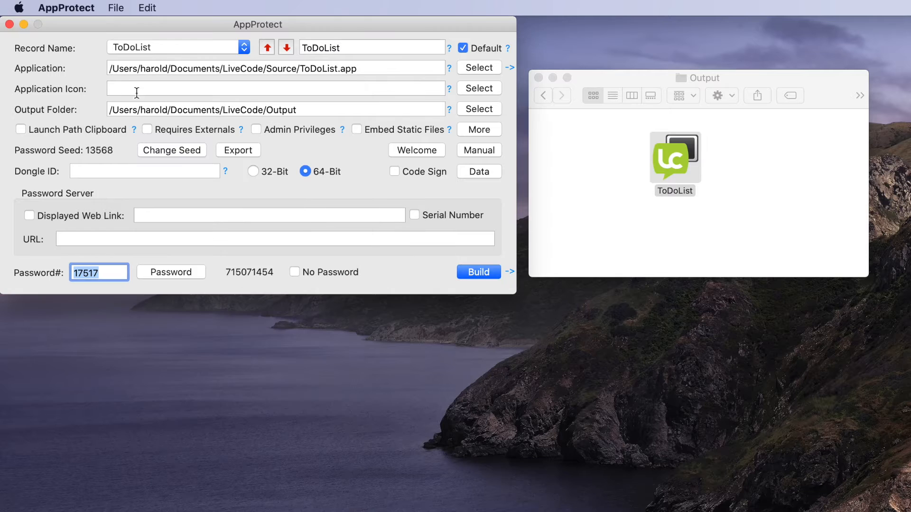
left_click(664, 215)
double_click(677, 158)
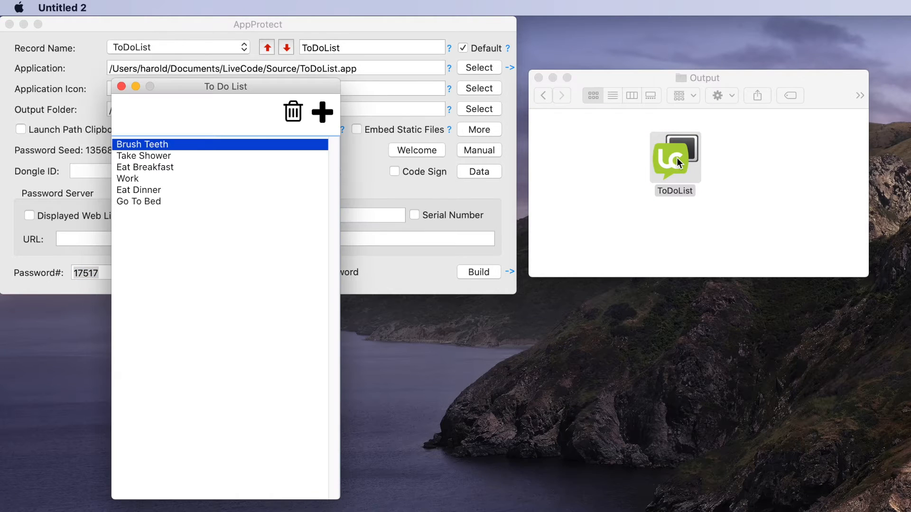
left_click(122, 84)
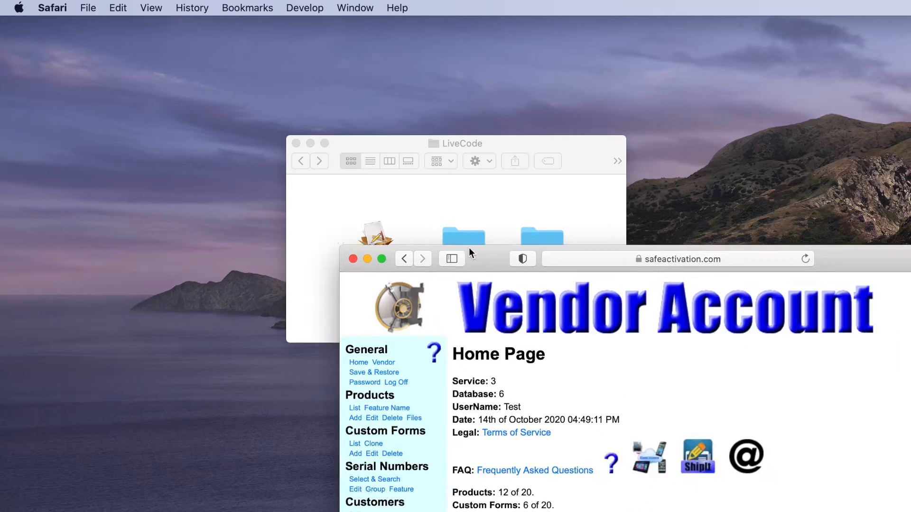
In the Safe Activation vendor account in Safari, examine the serial number group names, ToDoList serial numbers and generation options.
left_click_drag(469, 251, 369, 30)
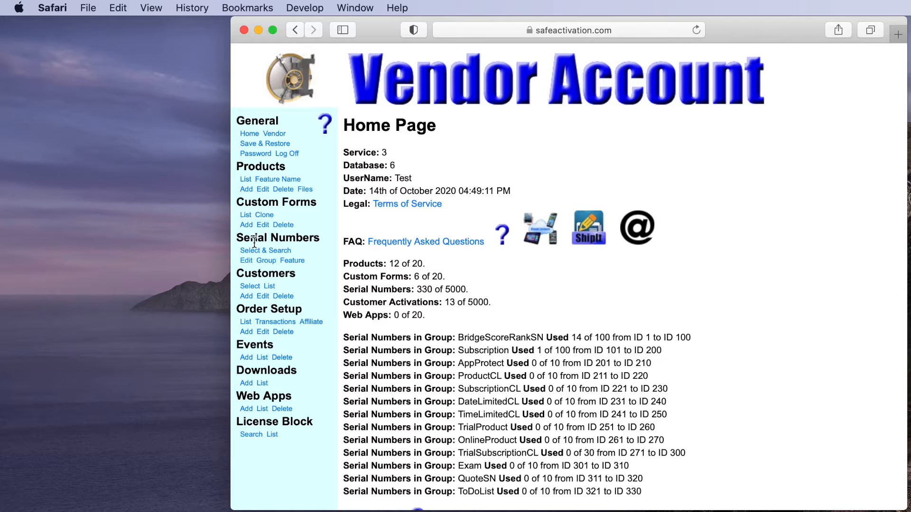
left_click(271, 261)
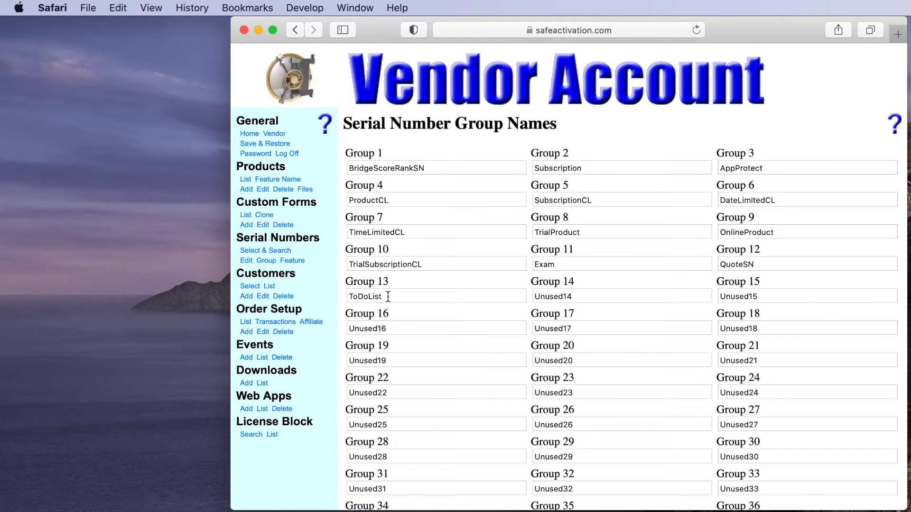
left_click(247, 262)
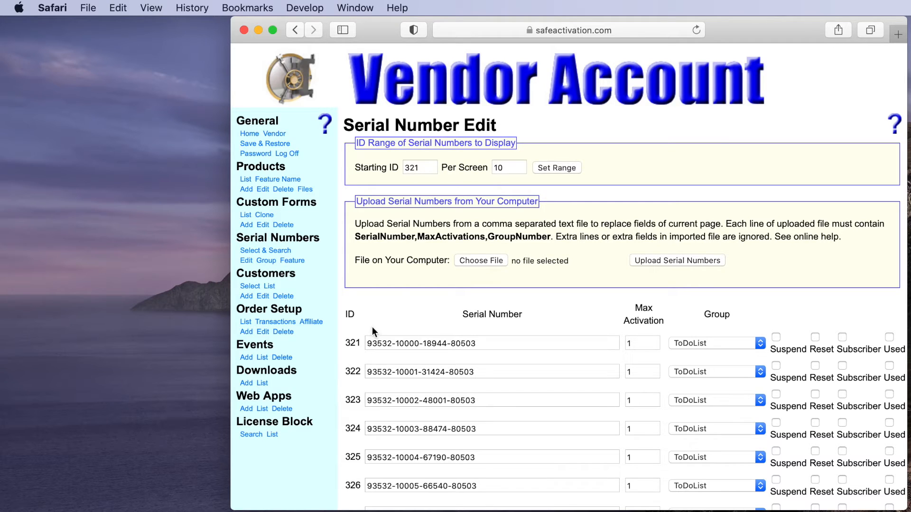
left_click_drag(365, 343, 486, 340)
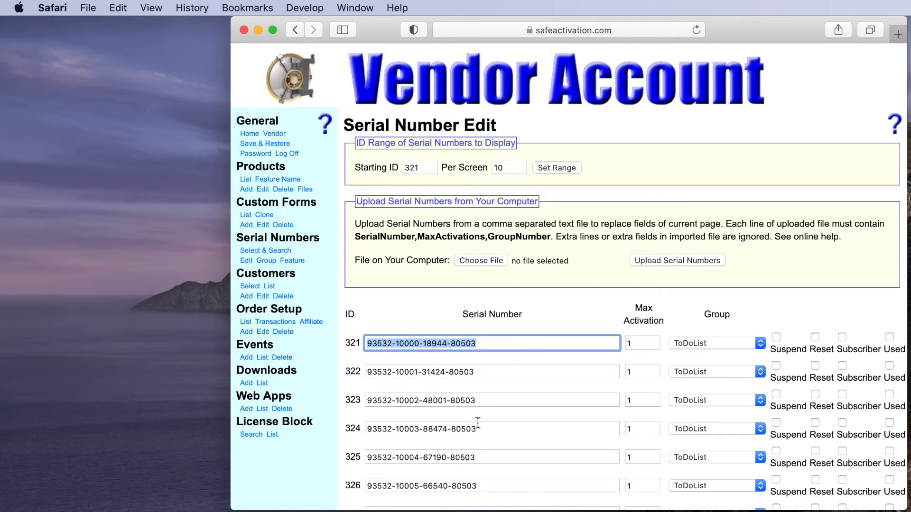
left_click(247, 251)
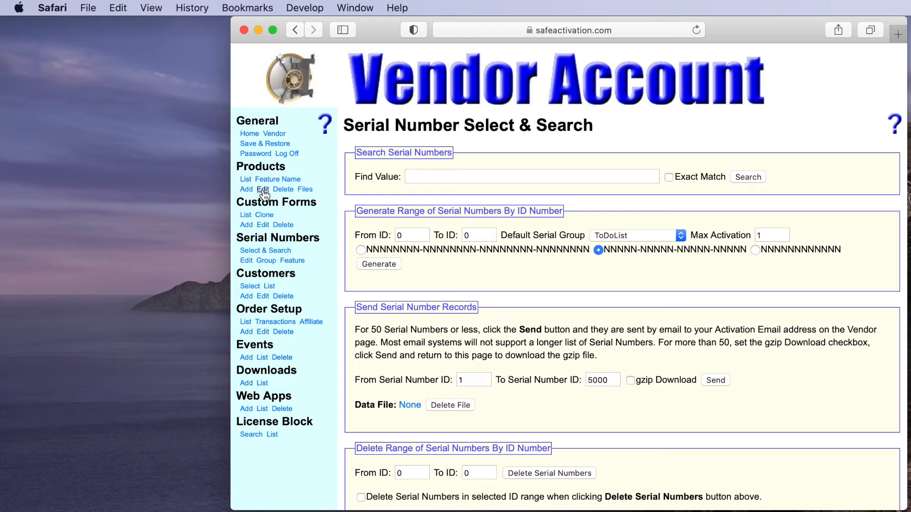
Open the ToDoList custom form and examine its activation page fields, required entries and remaining page settings.
left_click(246, 216)
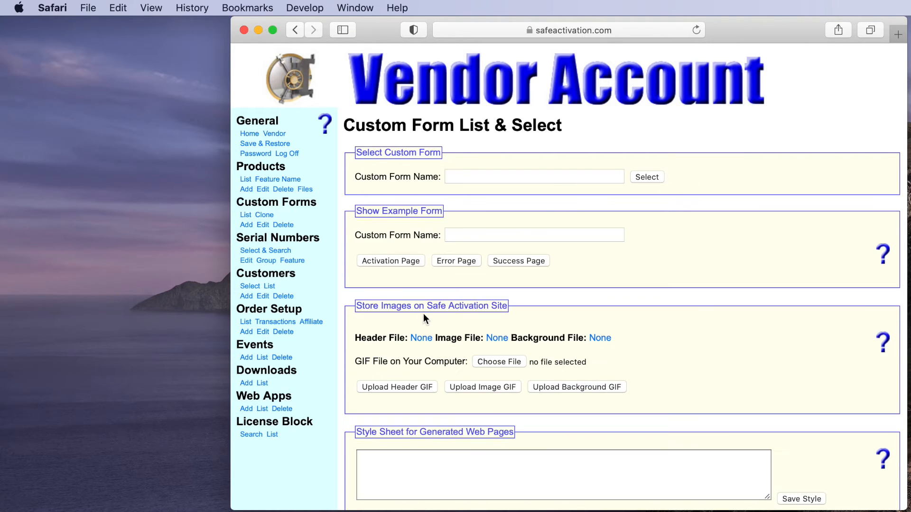
scroll(423, 313, "down", 5)
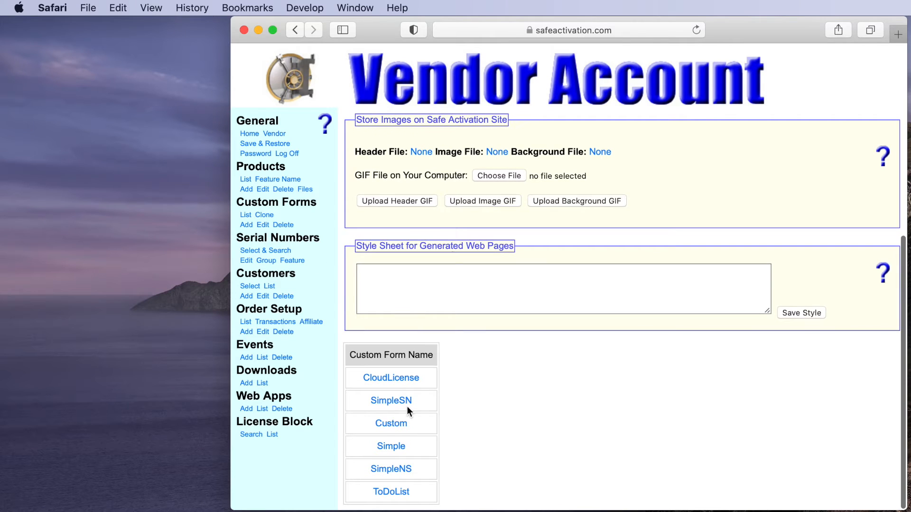
left_click(388, 495)
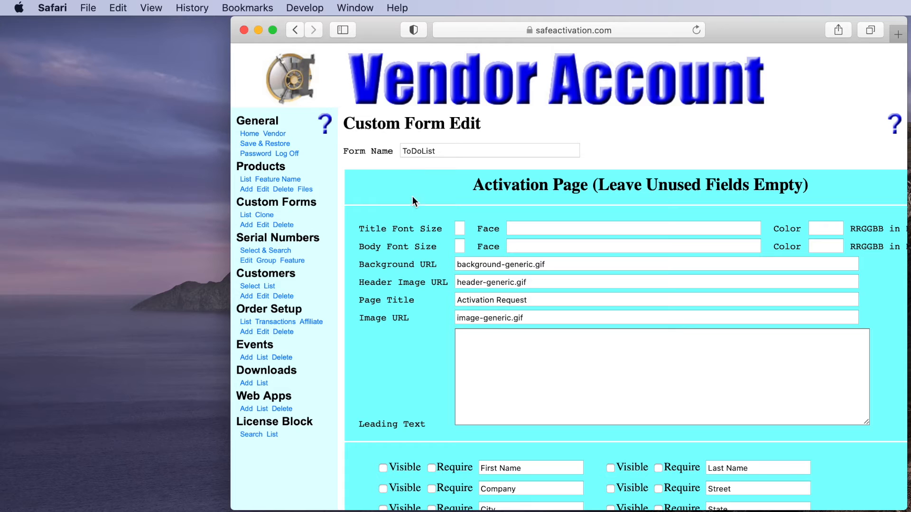
scroll(429, 310, "down", 5)
scroll(429, 310, "down", 2)
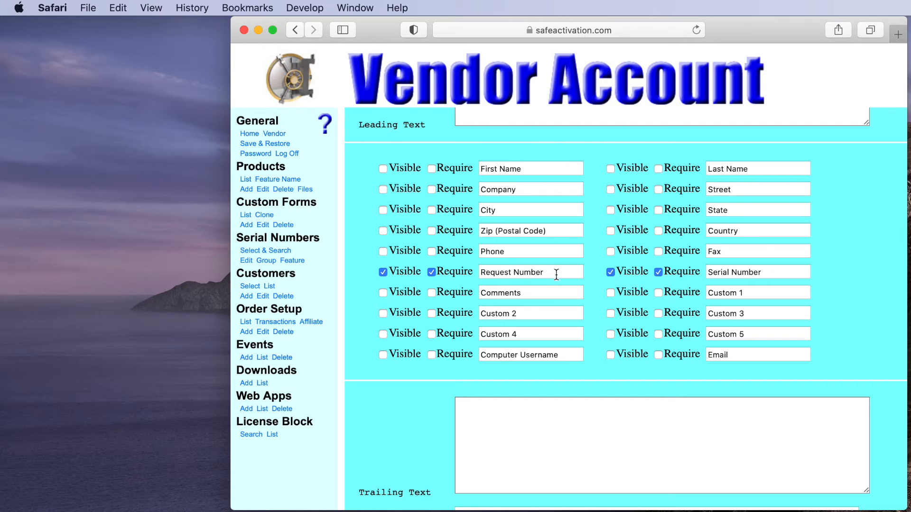
scroll(590, 312, "down", 10)
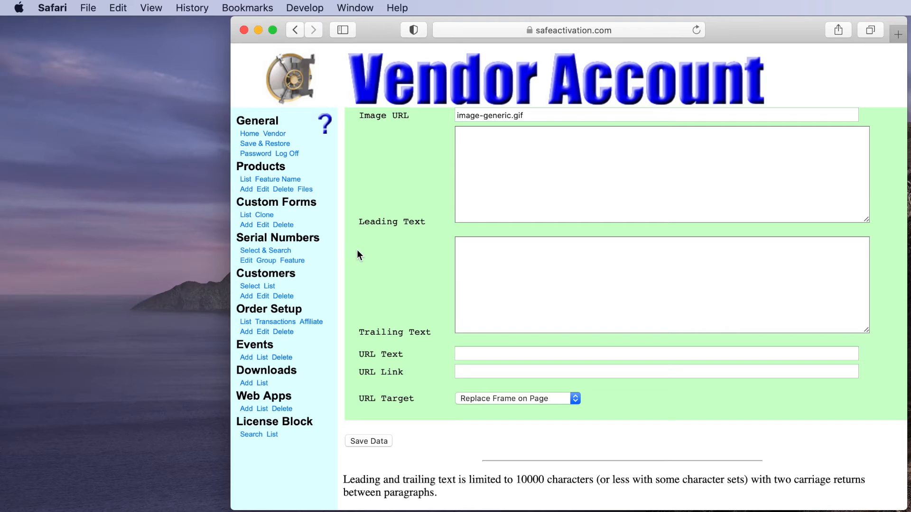
Open the ToDoList product record and examine its general activation settings.
left_click(246, 180)
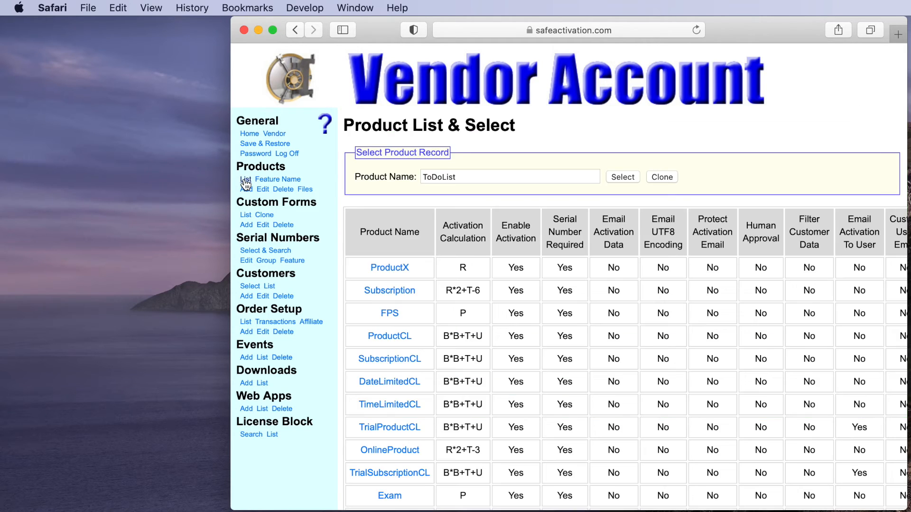
scroll(363, 251, "down", 2)
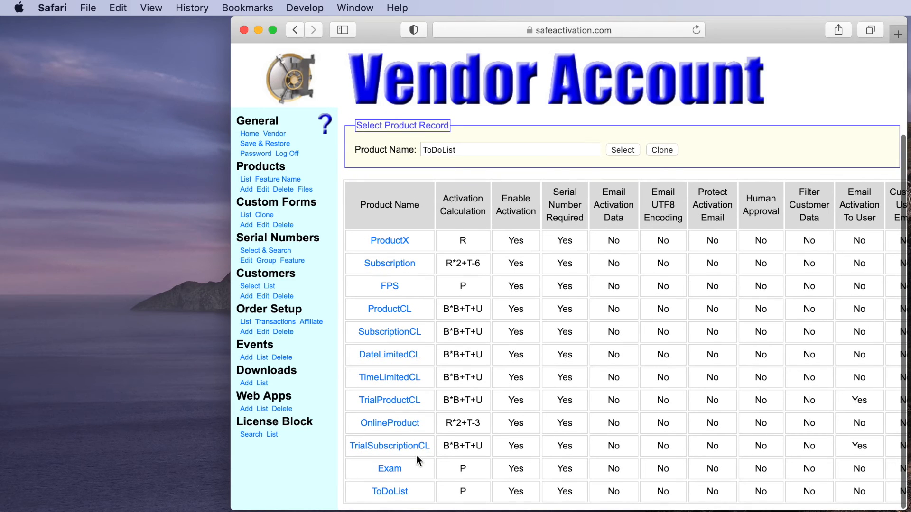
left_click(398, 492)
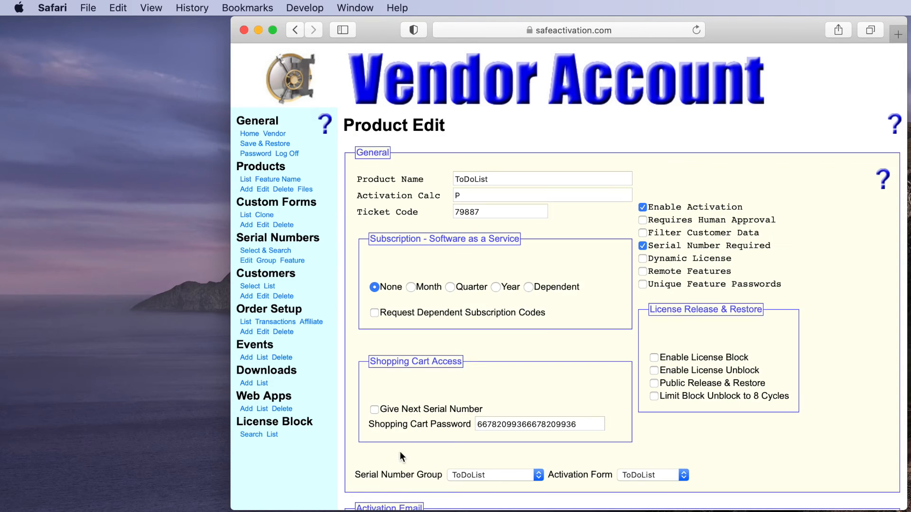
scroll(493, 181, "down", 1)
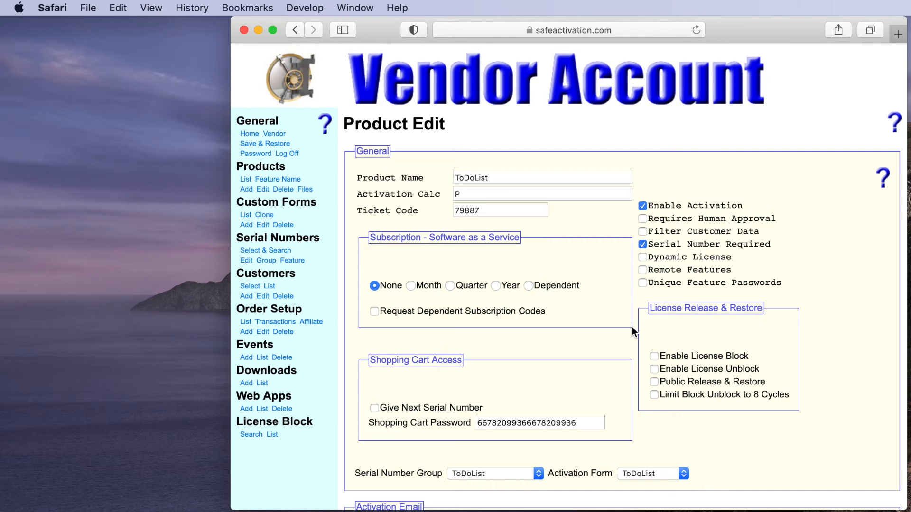
Compare the product's ticket code with AppProtect's password seed and inspect the password server URL, then return to the product record in Safari.
left_click_drag(375, 30, 751, 246)
left_click(378, 241)
double_click(378, 241)
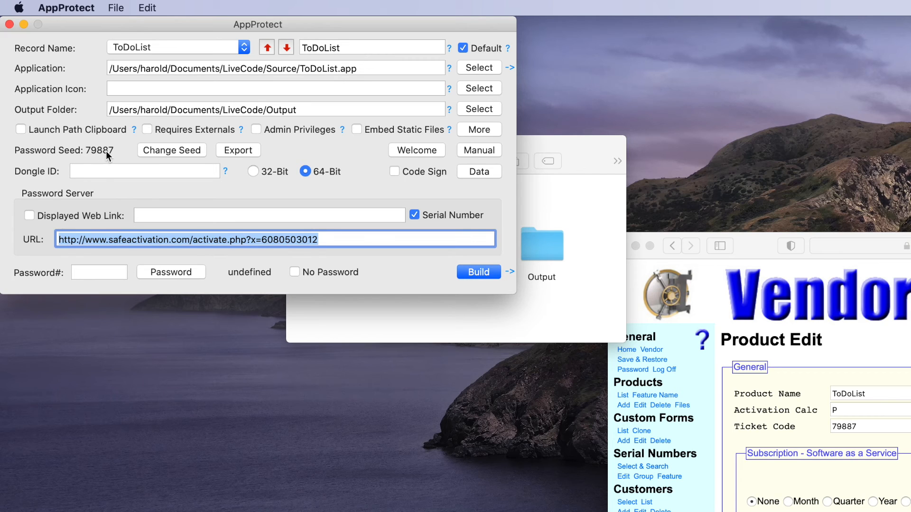
left_click_drag(743, 244, 372, 29)
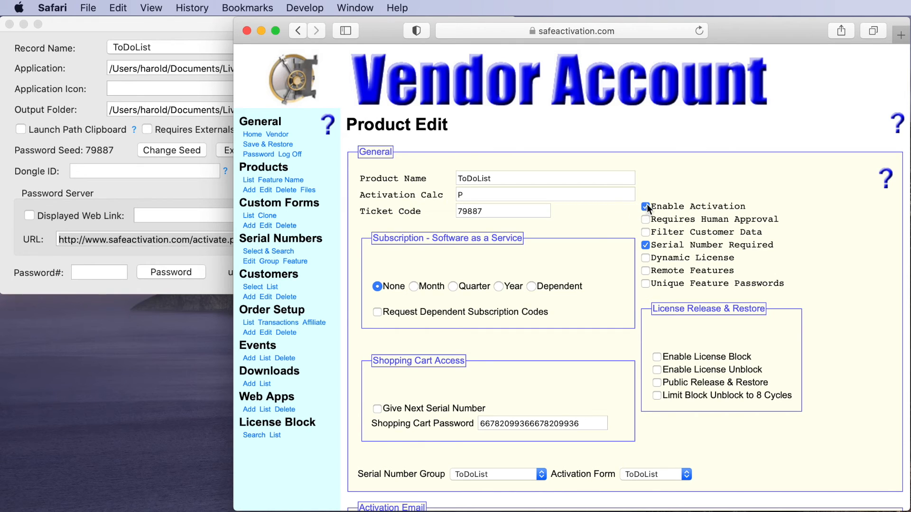
Set the product's serial number group and activation form both to ToDoList and save the product record.
scroll(648, 251, "down", 1)
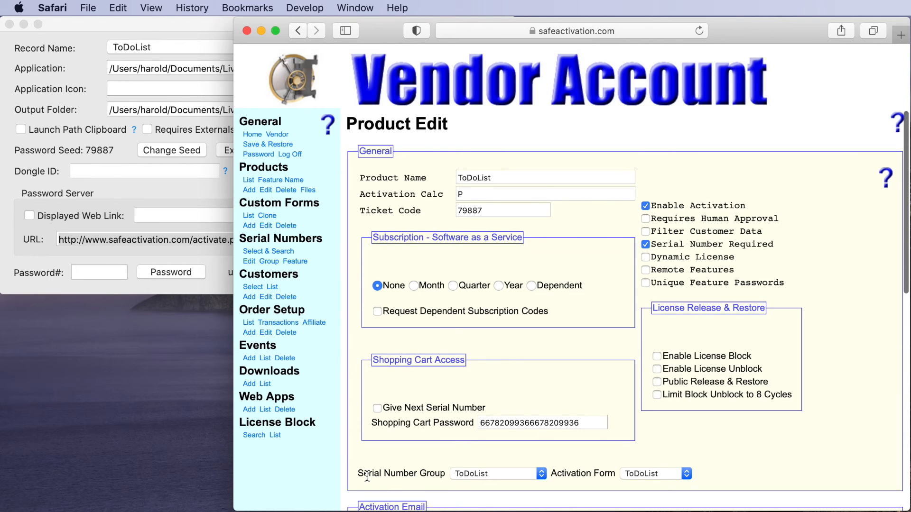
left_click(480, 474)
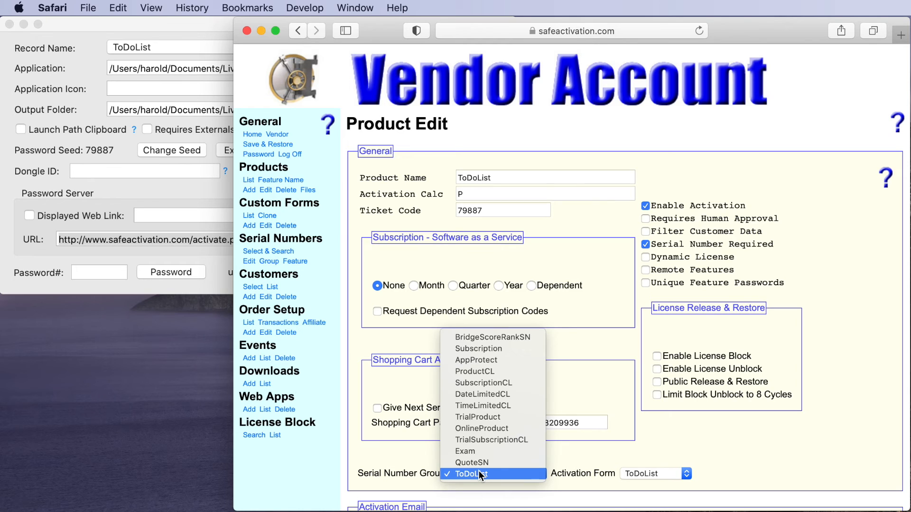
left_click(480, 474)
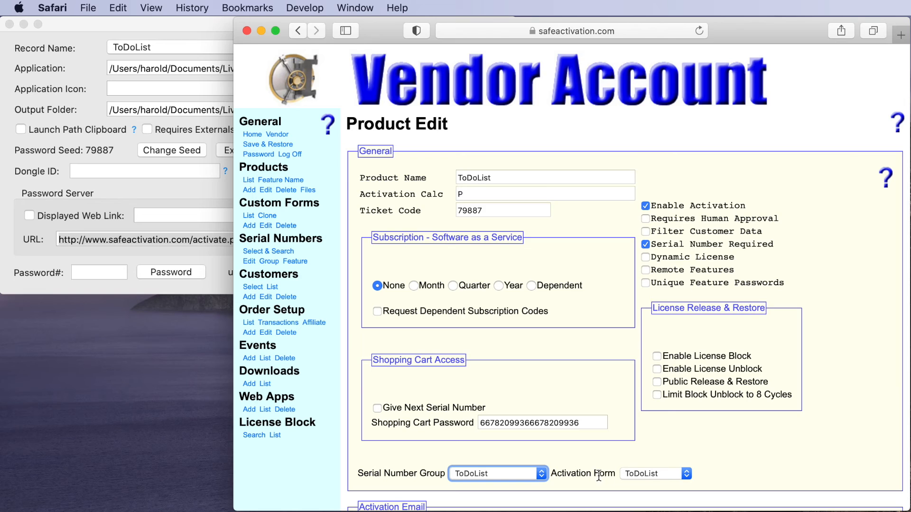
left_click(645, 474)
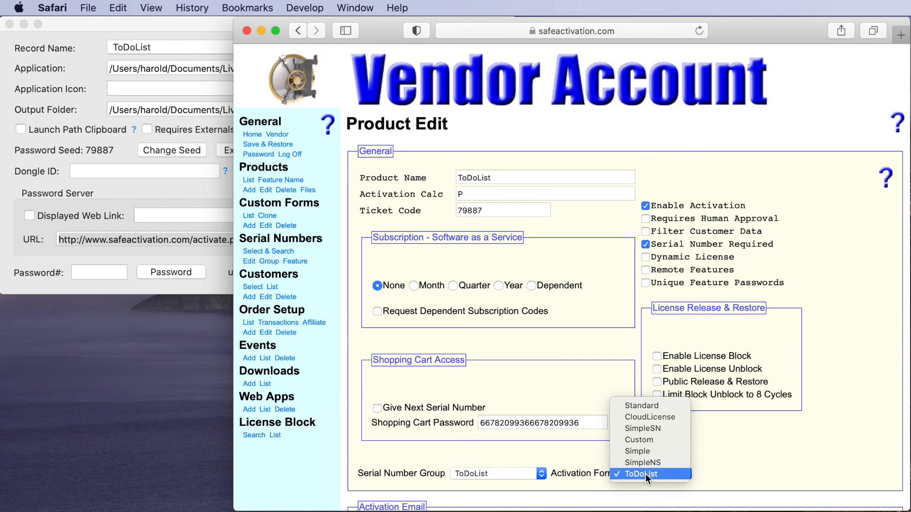
left_click(645, 474)
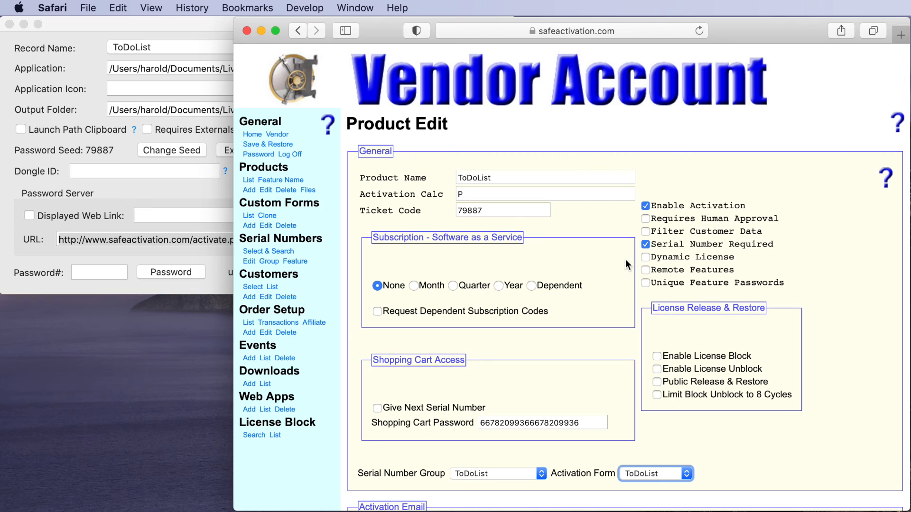
scroll(625, 264, "down", 15)
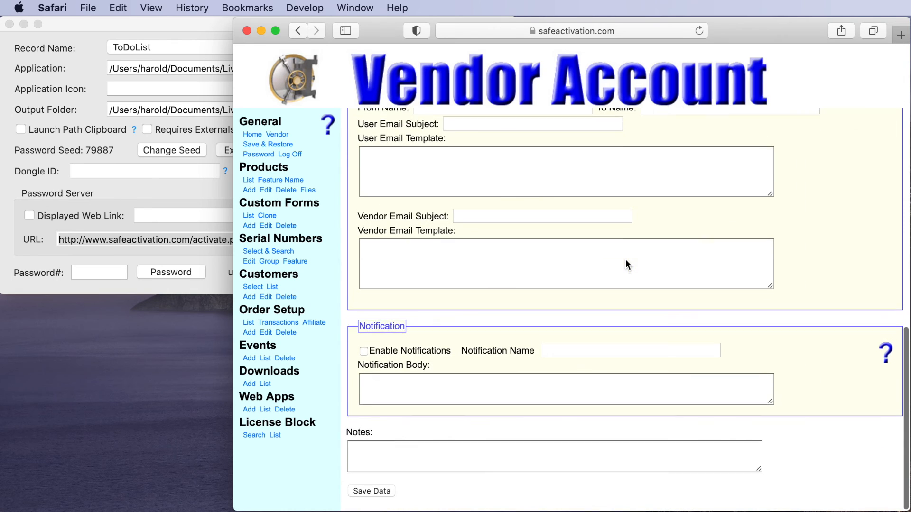
left_click(372, 492)
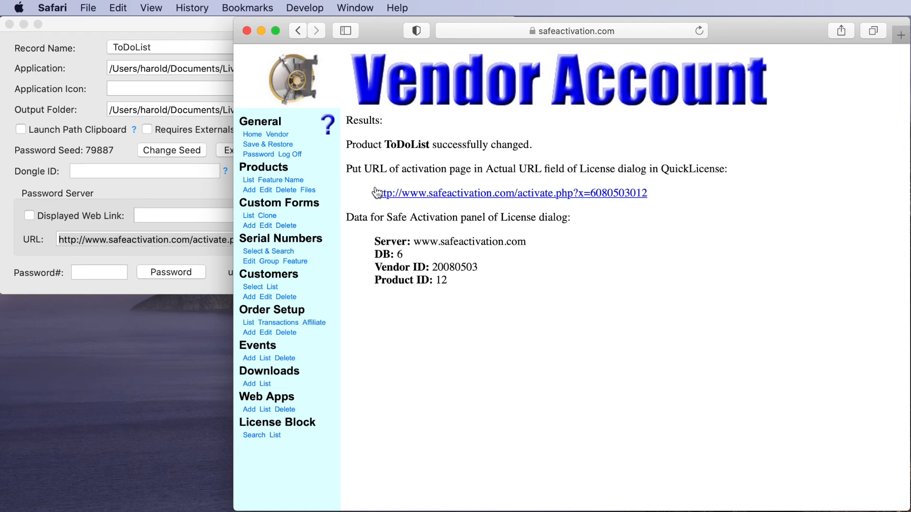
Switch to AppProtect and build the protected ToDoList app with the Safe Activation password server URL and serial number entry enabled.
left_click(181, 22)
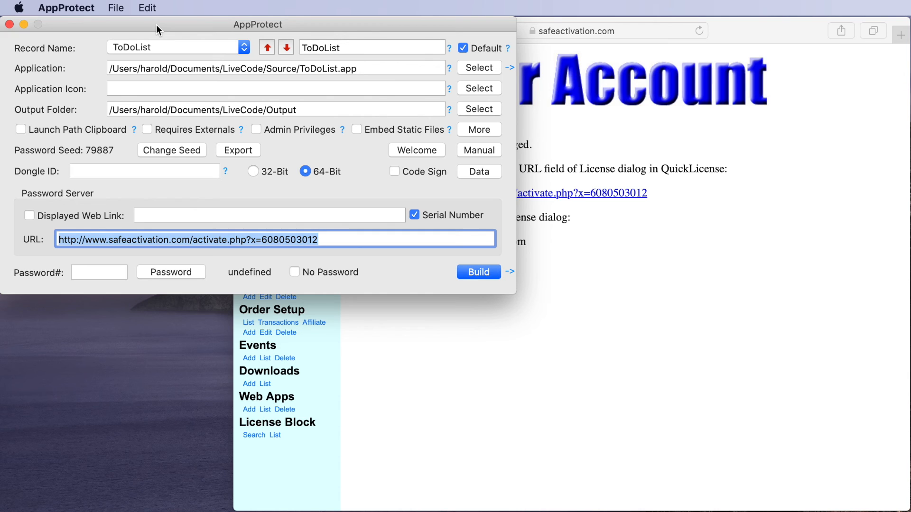
left_click(479, 273)
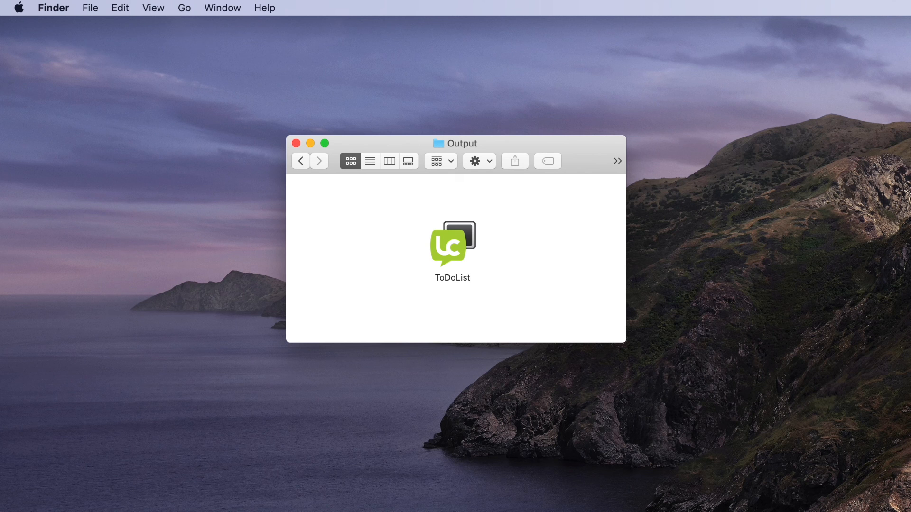
Launch ToDoList from the Output folder and submit the serial number copied from ID 321 on Safari's serial number edit page.
left_click_drag(910, 109, 373, 30)
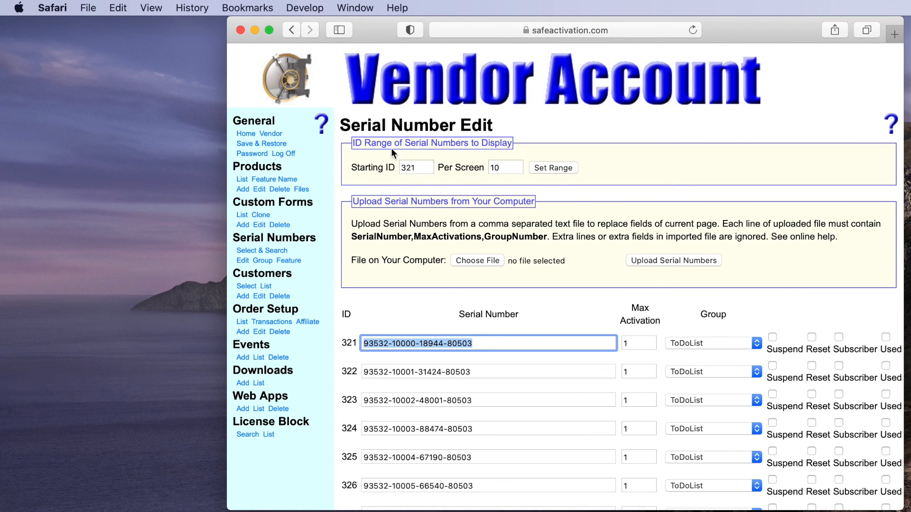
left_click_drag(369, 29, 909, 510)
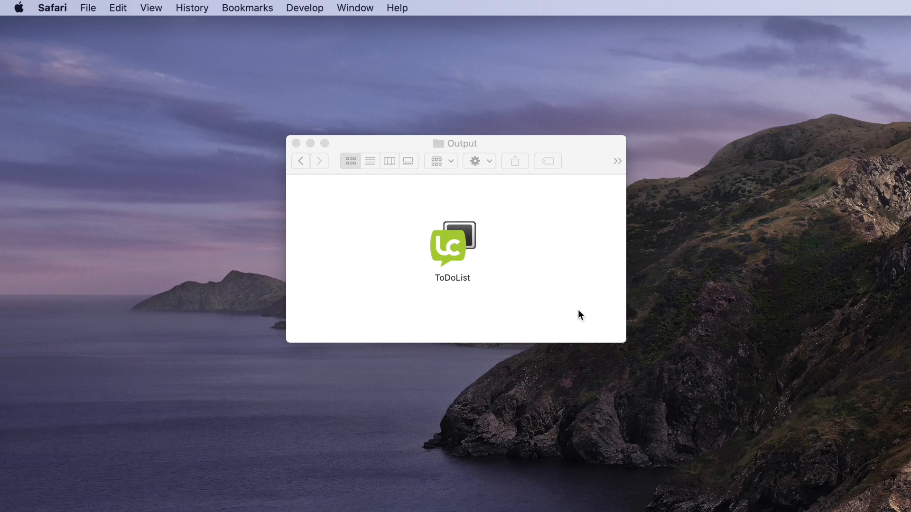
double_click(463, 243)
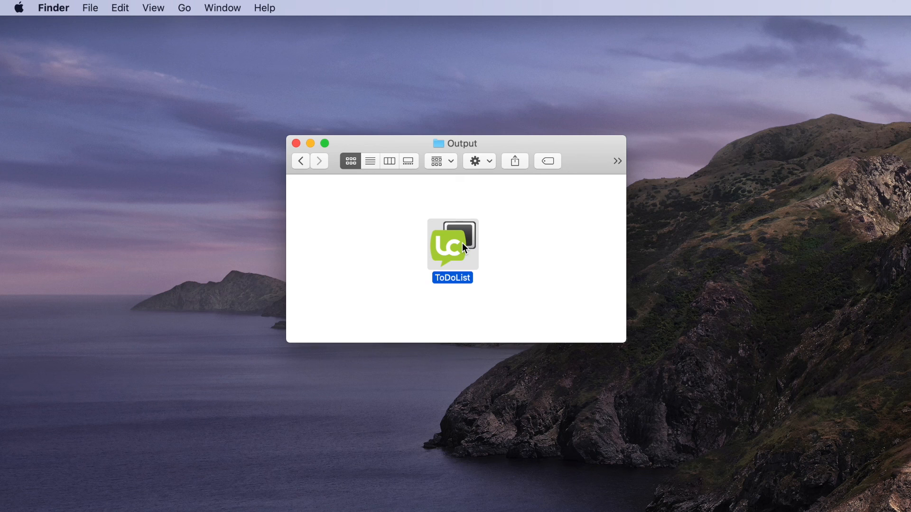
left_click_drag(838, 229, 486, 102)
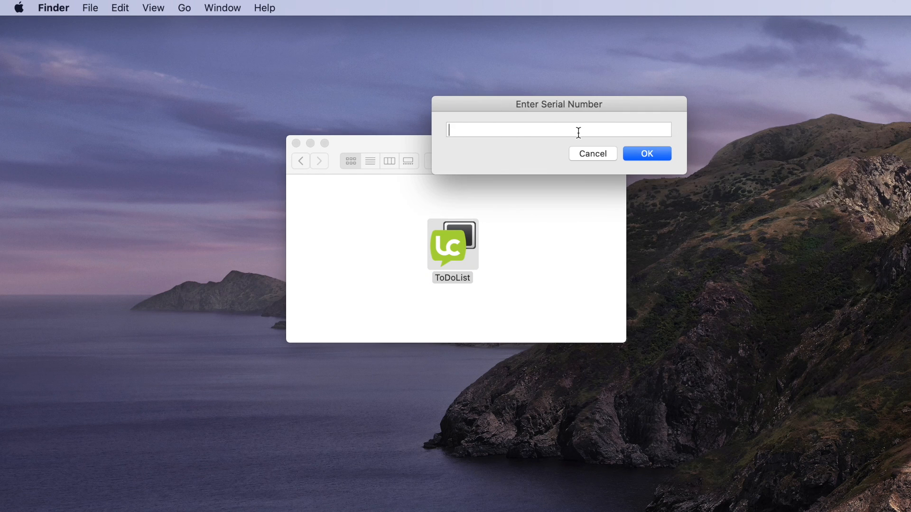
key("super+v")
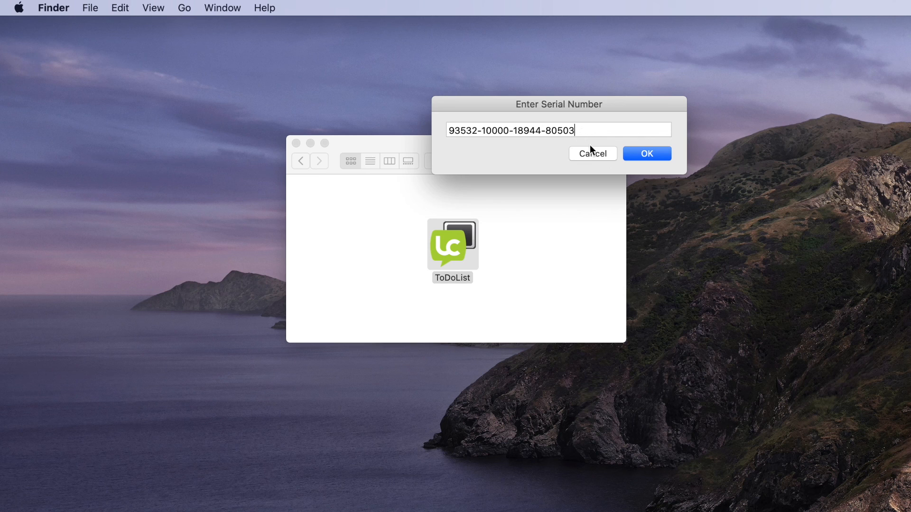
left_click(647, 154)
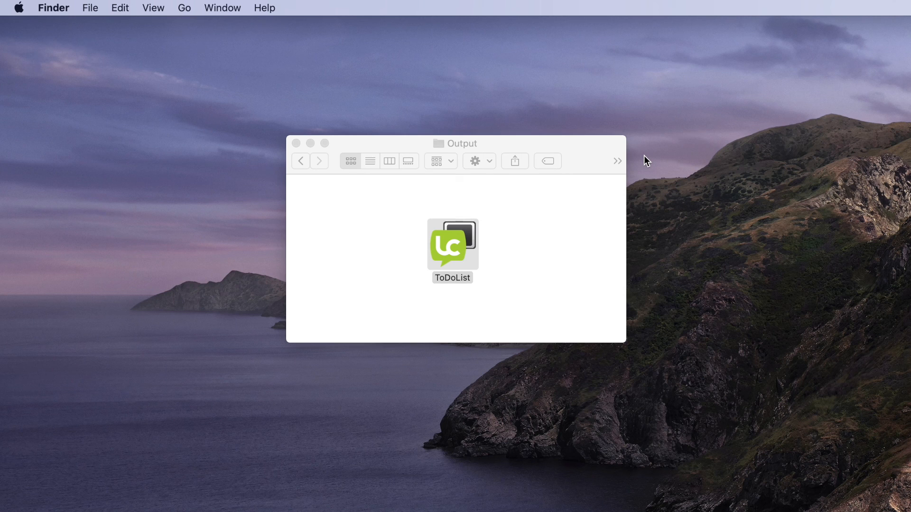